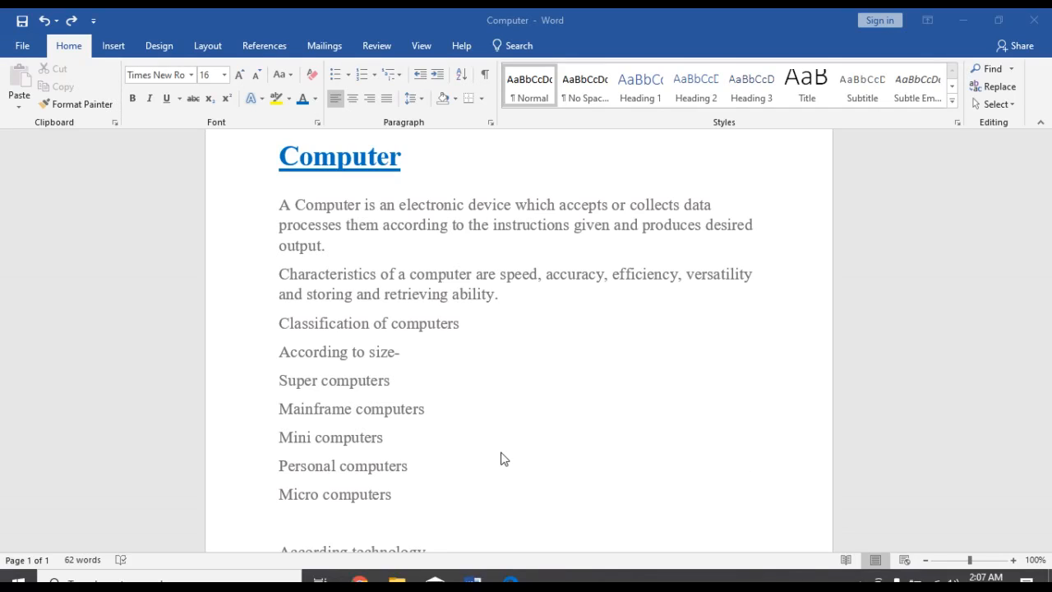
- Look through the document from the Computer heading down to the lists of computer types by size and technology
scroll(502, 460, "down", 3)
scroll(495, 465, "up", 1)
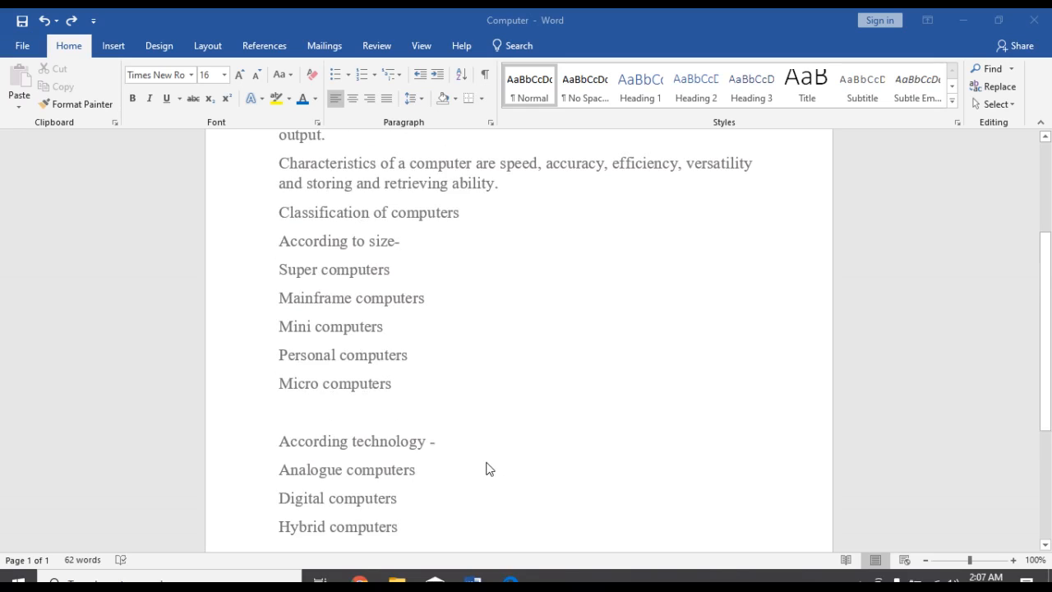
scroll(485, 469, "up", 1)
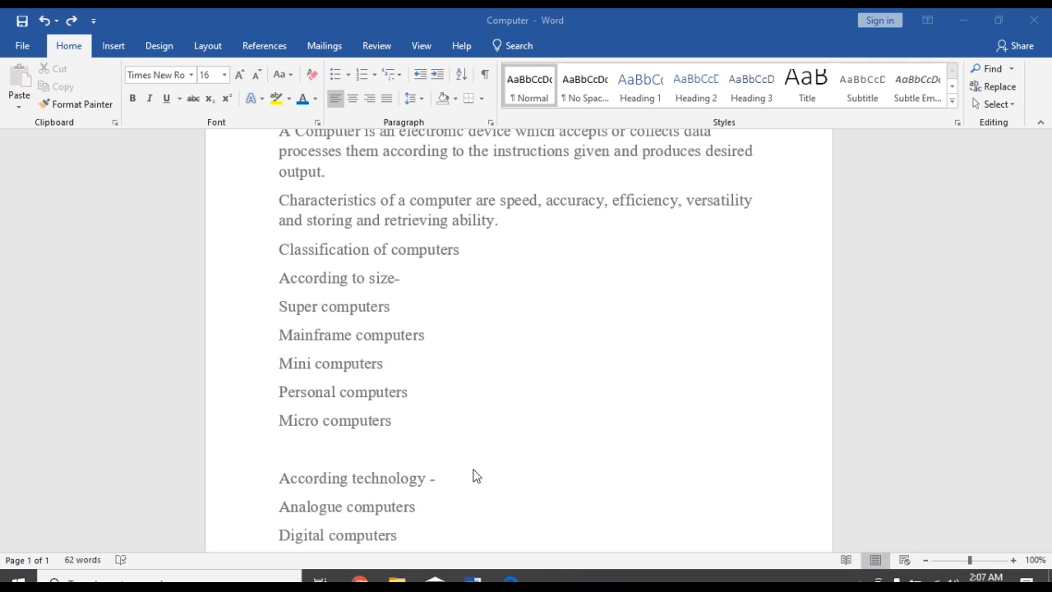
scroll(473, 476, "up", 2)
scroll(465, 490, "down", 1)
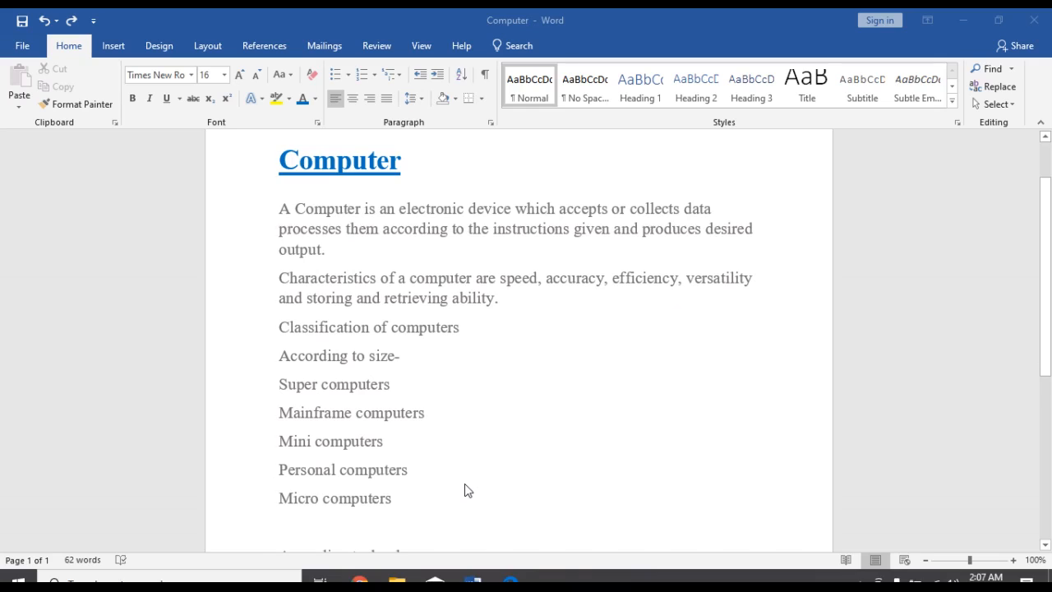
scroll(465, 489, "down", 1)
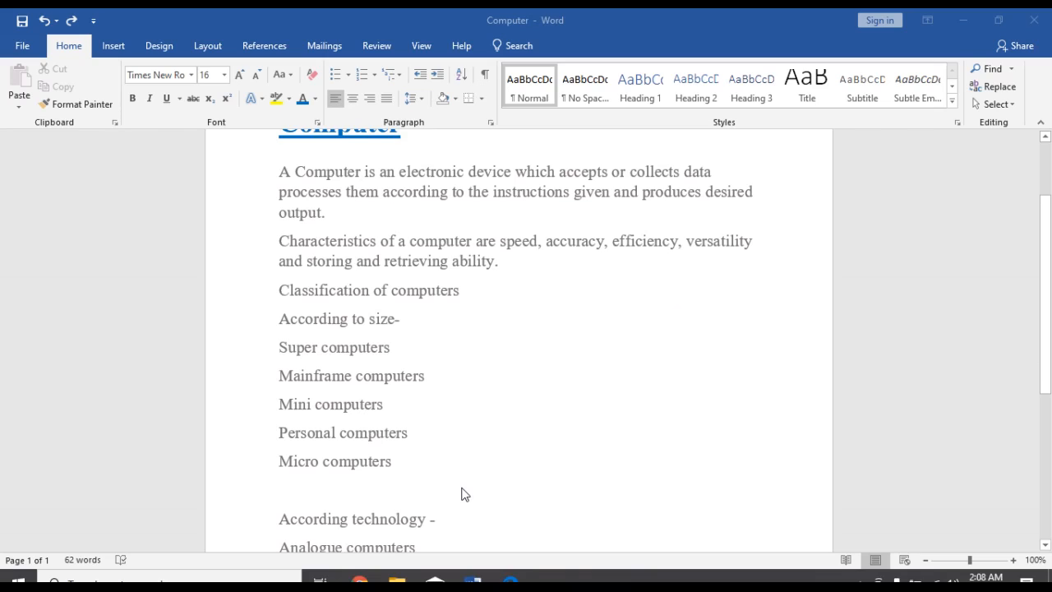
scroll(462, 494, "down", 1)
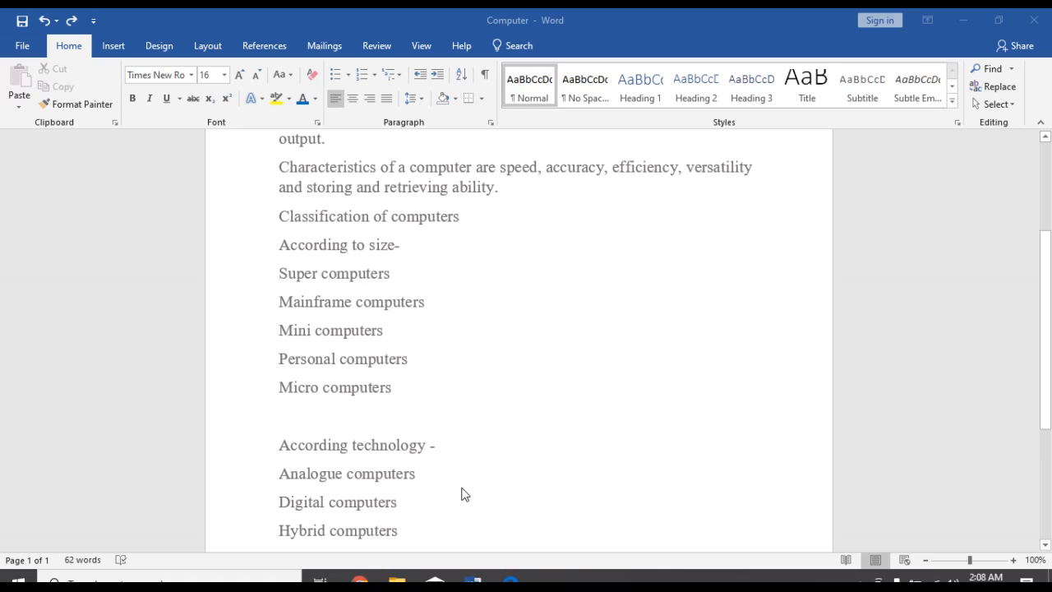
scroll(444, 429, "down", 1)
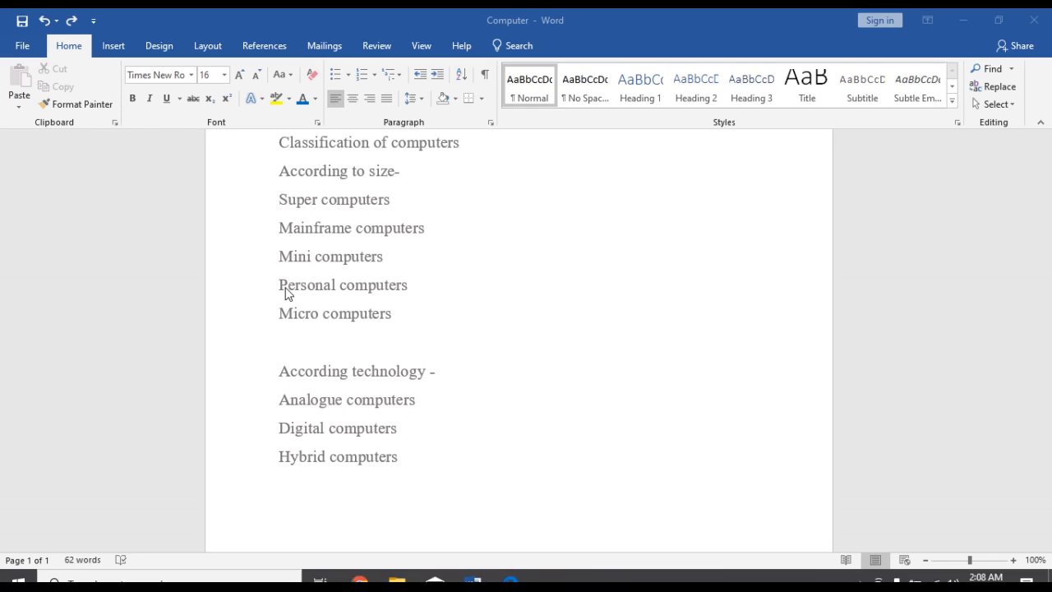
- Number the lines "According to size-" and "According technology -" as items 1 and 2 using the 1. 2. 3. number format
left_click(278, 175)
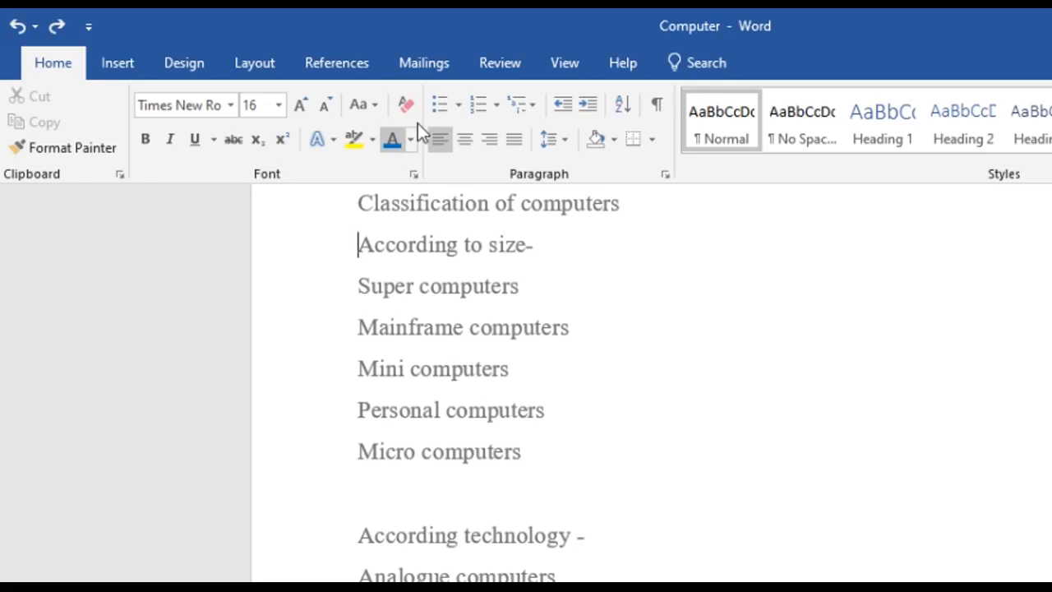
left_click(474, 105)
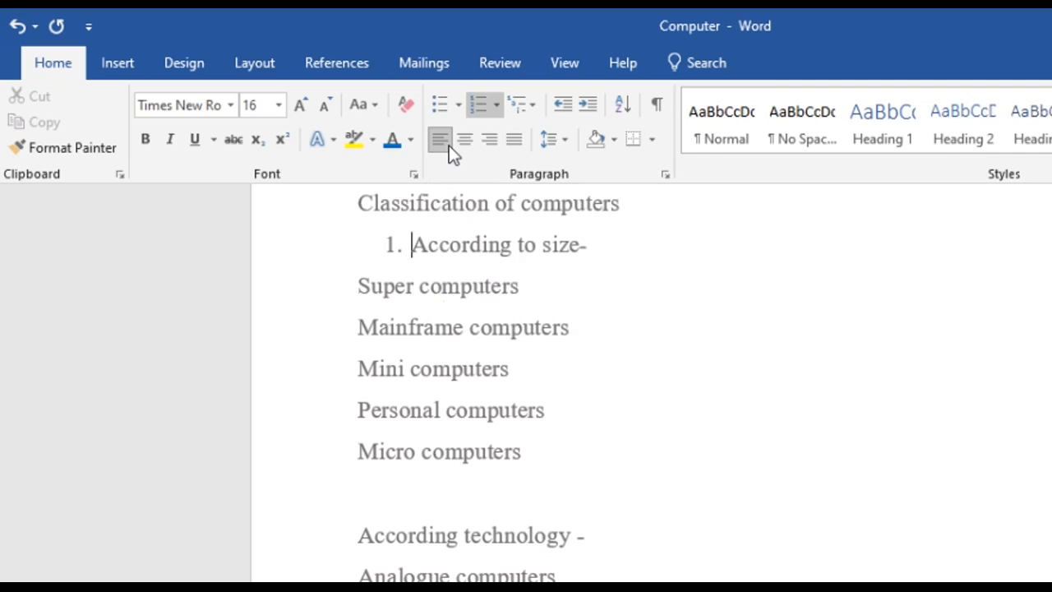
key("ctrl+z")
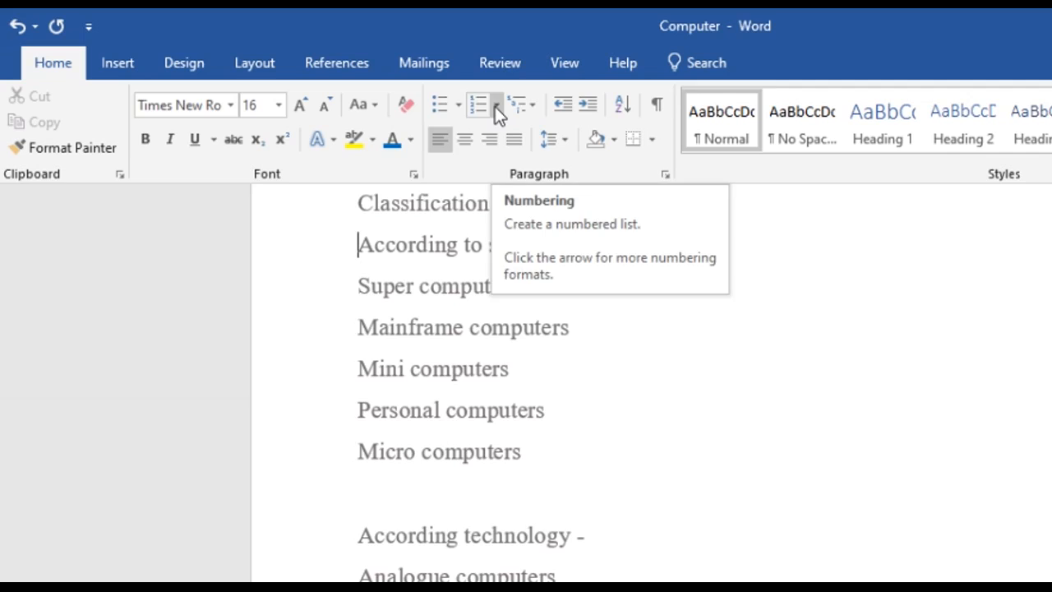
left_click(496, 105)
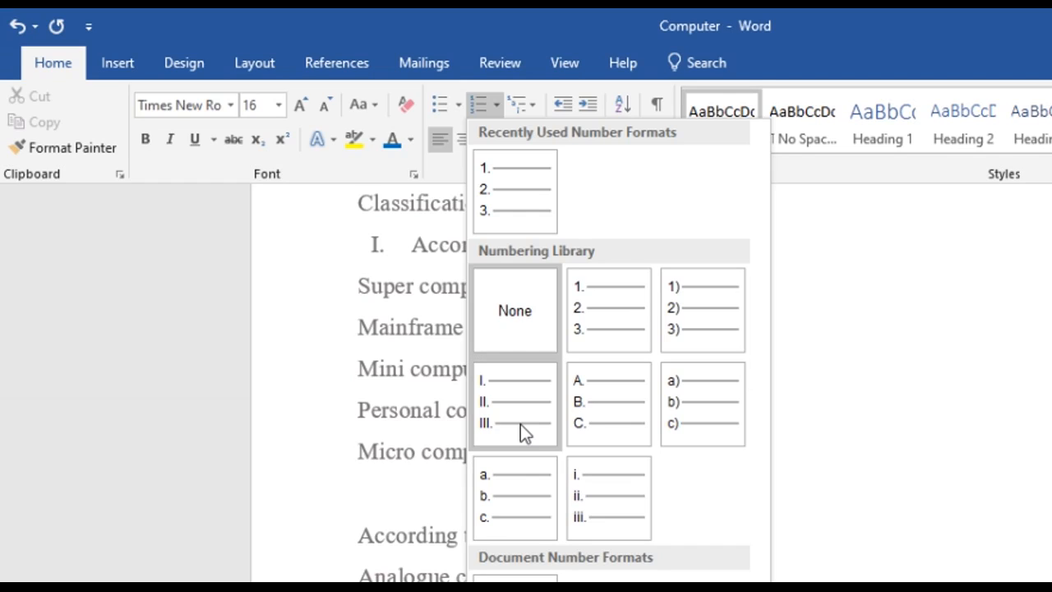
left_click(600, 312)
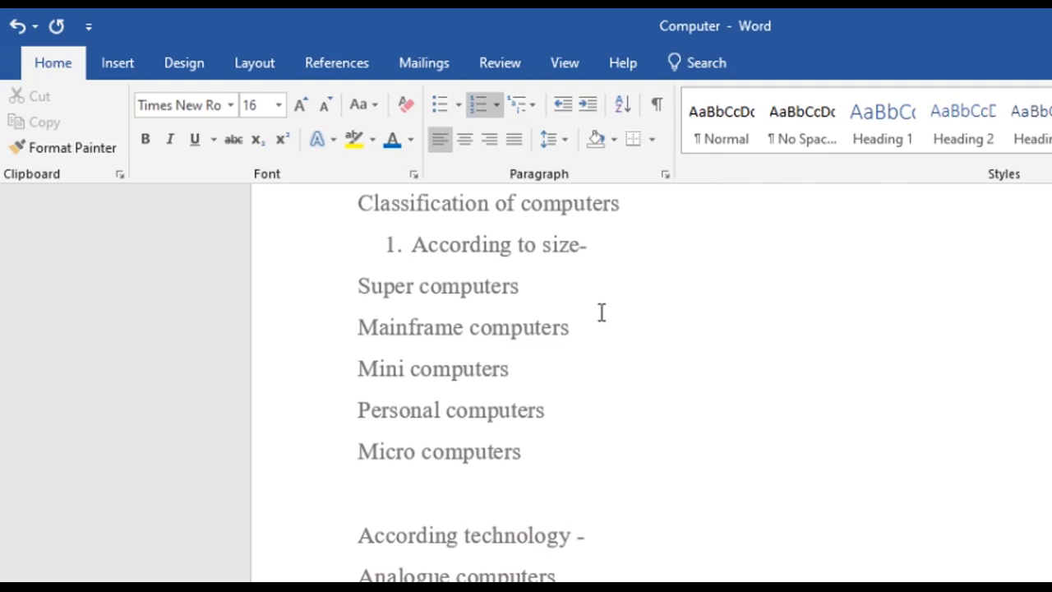
left_click(361, 530)
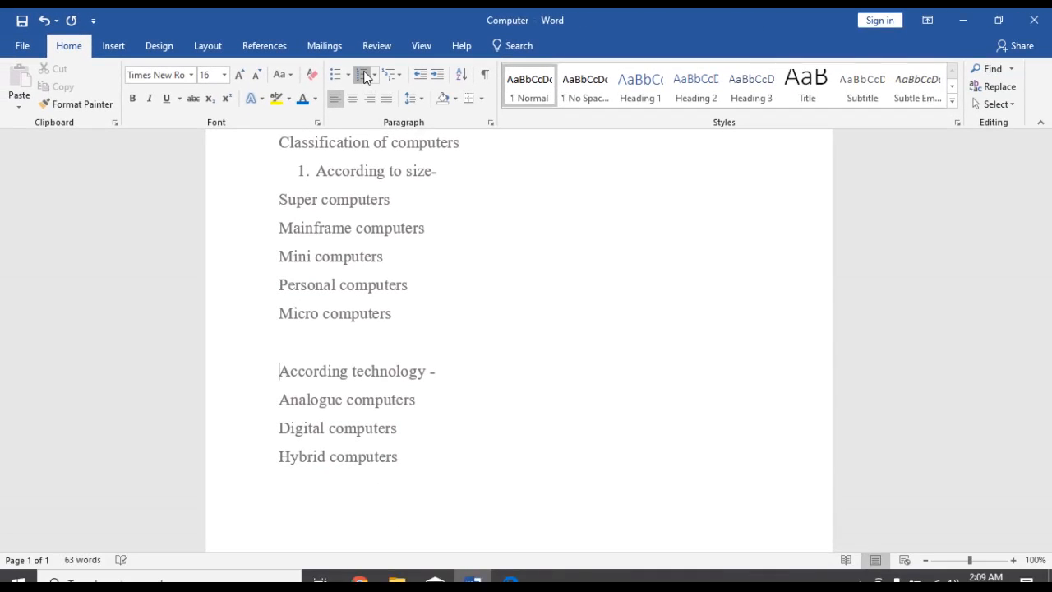
left_click(362, 75)
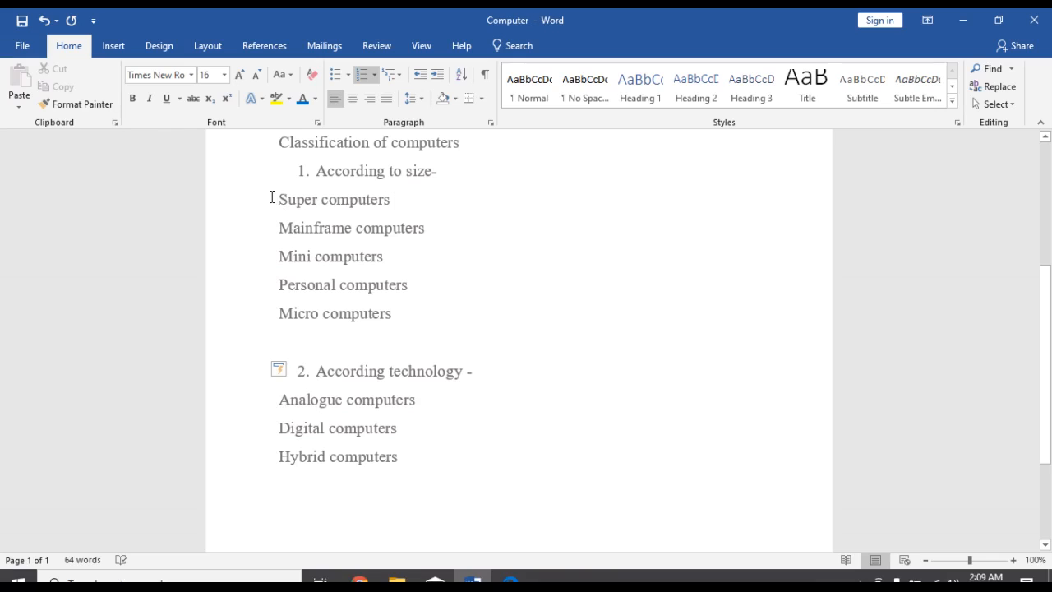
- Format the five lines from "Super computers" to "Micro computers" as a bulleted list with hollow circle bullets
left_click_drag(276, 199, 388, 317)
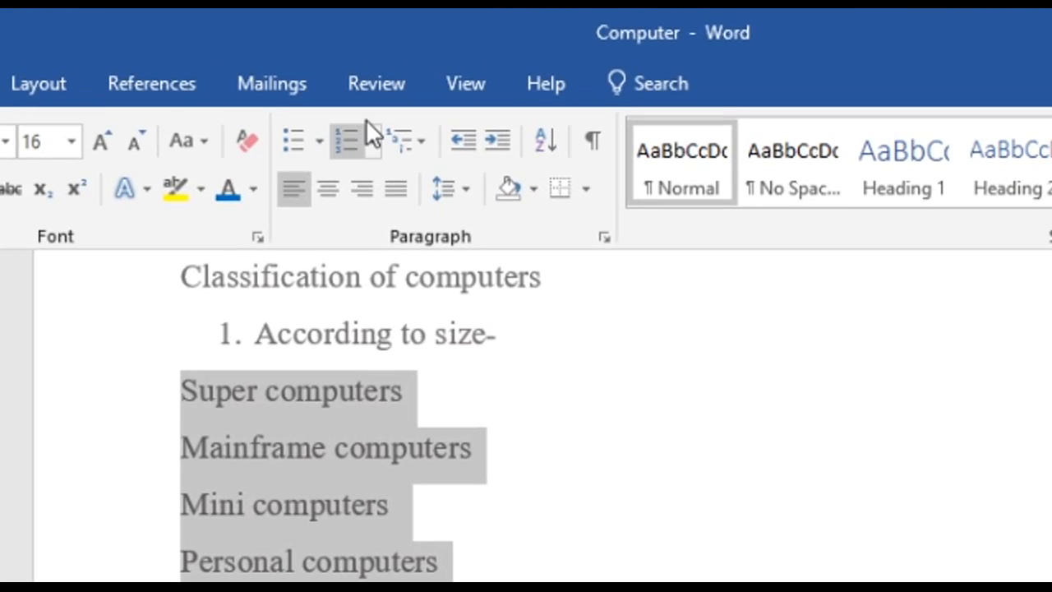
left_click(293, 143)
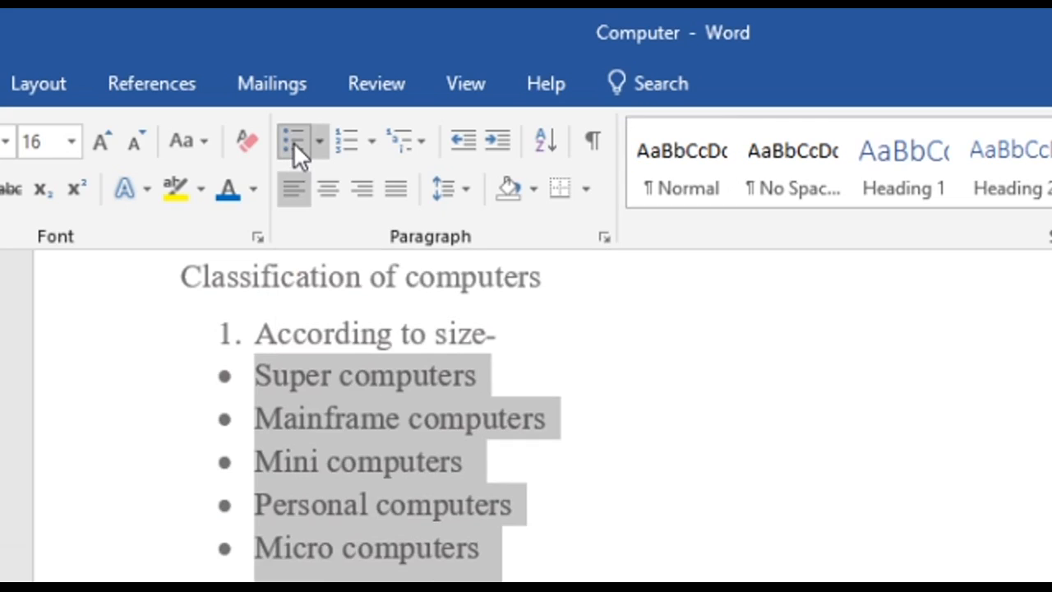
left_click(293, 142)
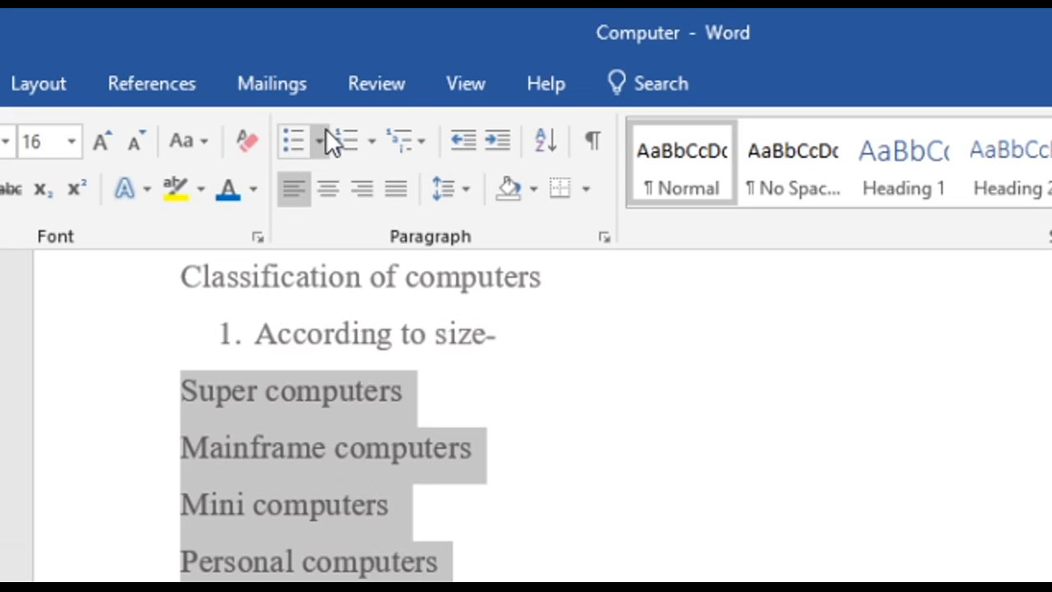
left_click(321, 141)
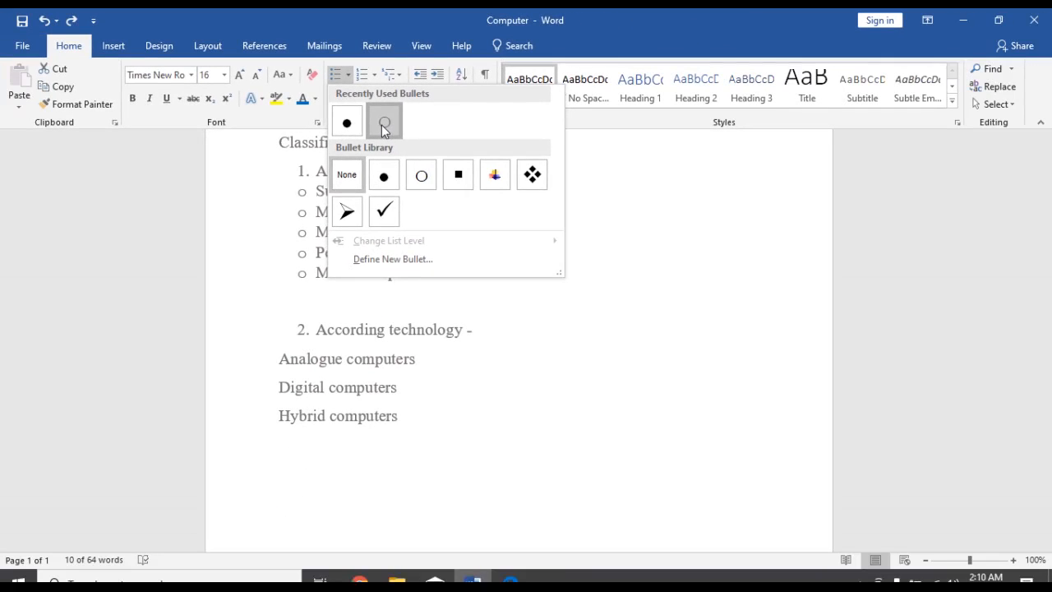
left_click(383, 123)
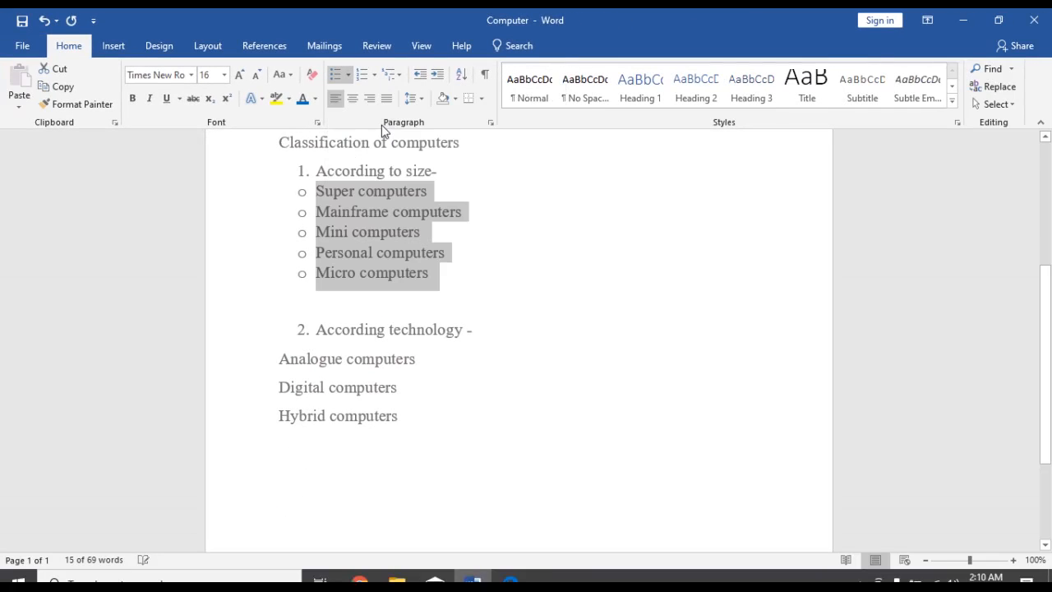
left_click(479, 285)
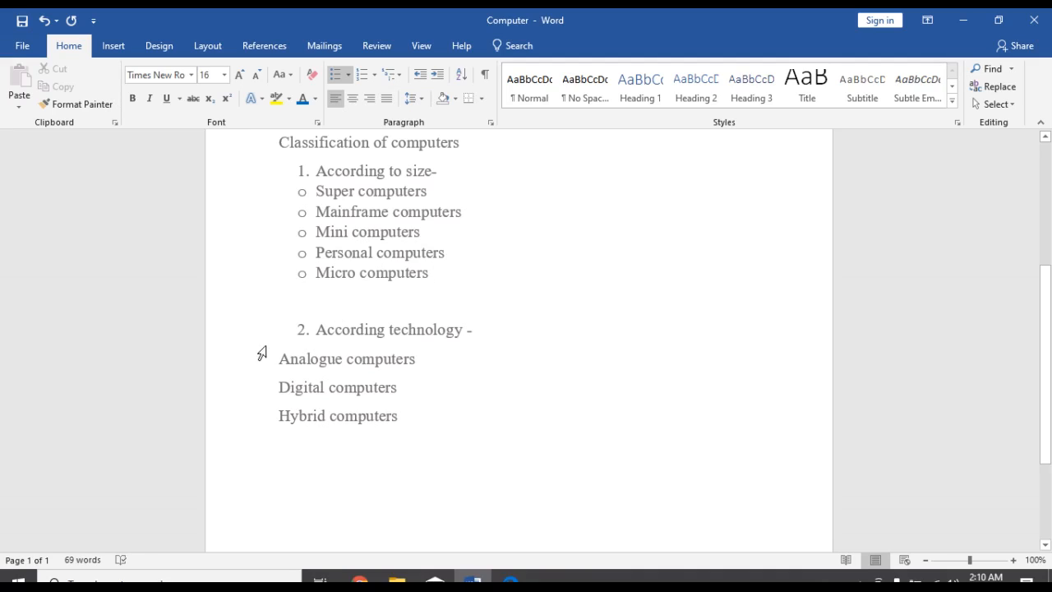
- Apply the same hollow circle bullets to the lines "Analogue computers", "Digital computers" and "Hybrid computers"
left_click_drag(279, 359, 387, 417)
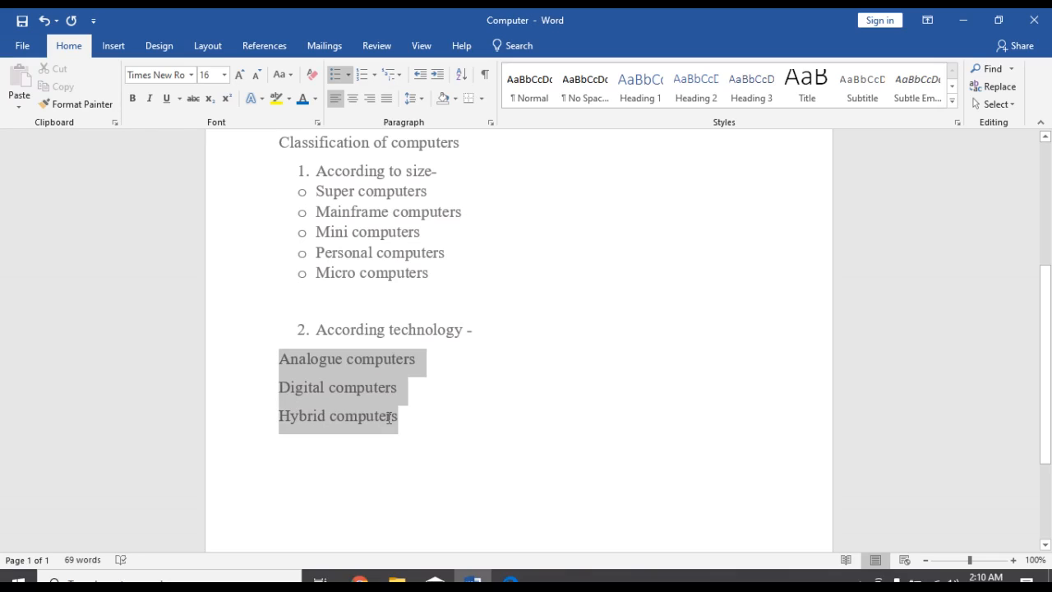
left_click(336, 76)
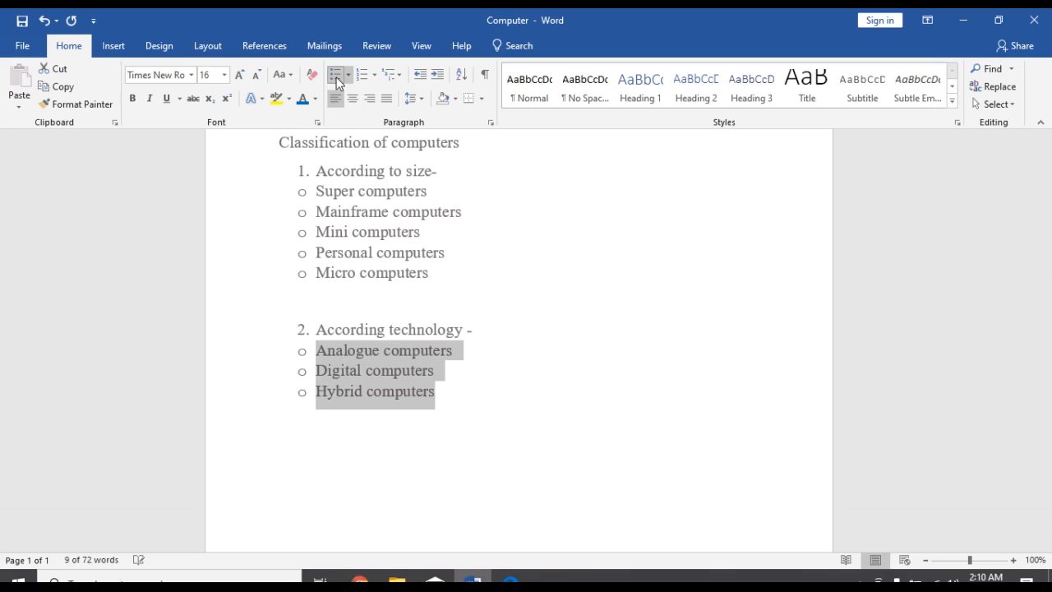
scroll(371, 374, "up", 3)
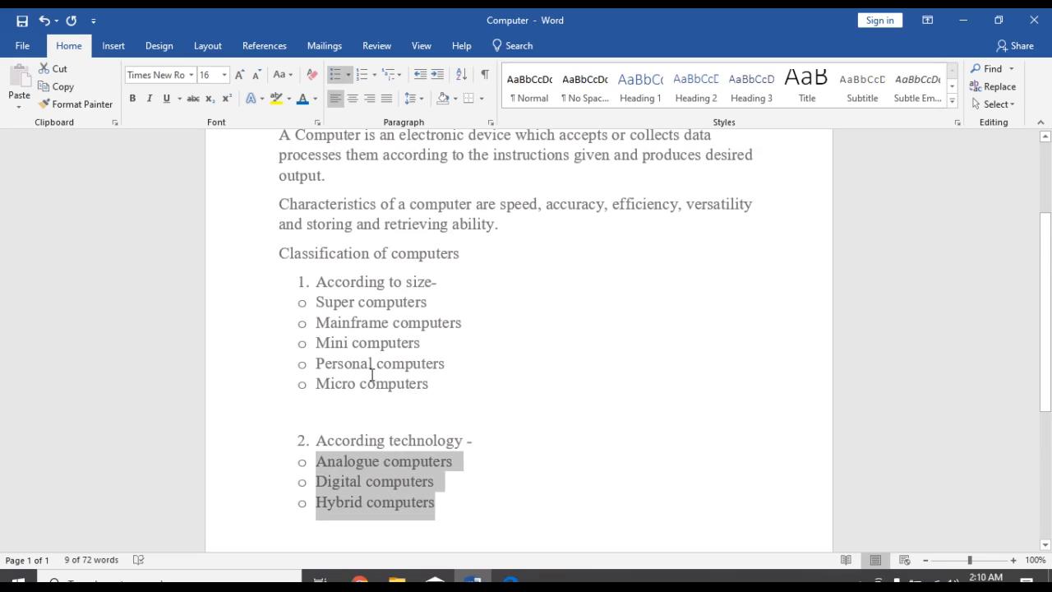
scroll(371, 375, "down", 4)
left_click(486, 350)
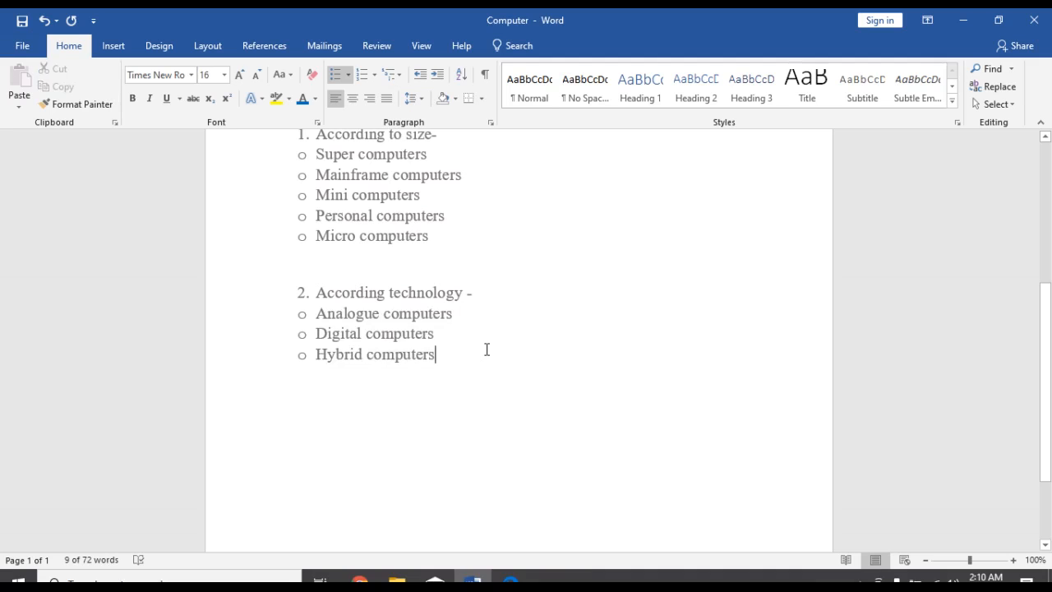
- Check the numbered headings and bulleted items under "Classification of computers" against the rest of the document
scroll(486, 349, "up", 3)
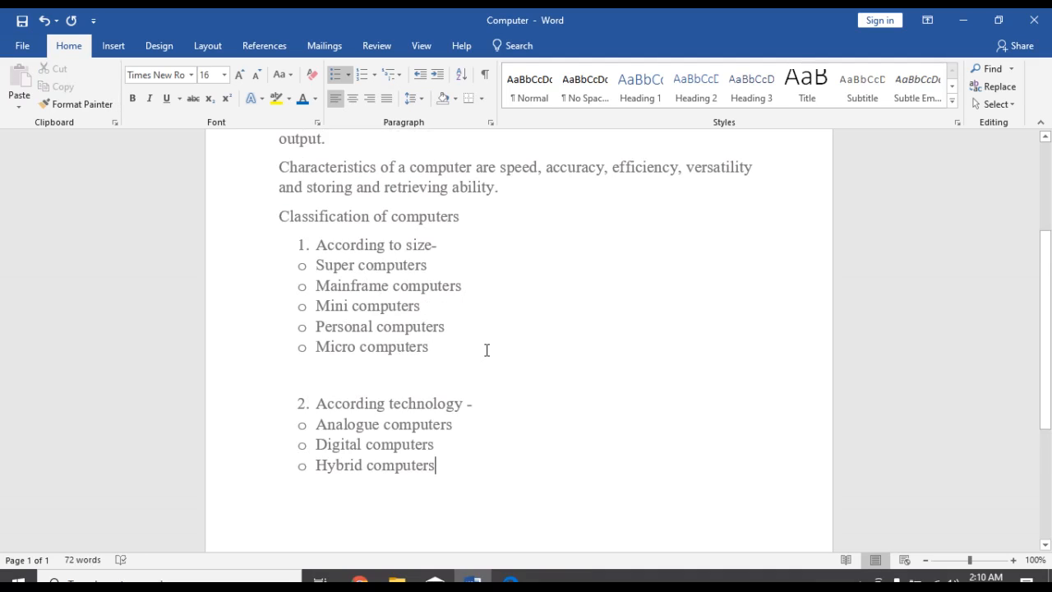
scroll(487, 349, "up", 3)
scroll(486, 349, "down", 3)
scroll(488, 349, "up", 2)
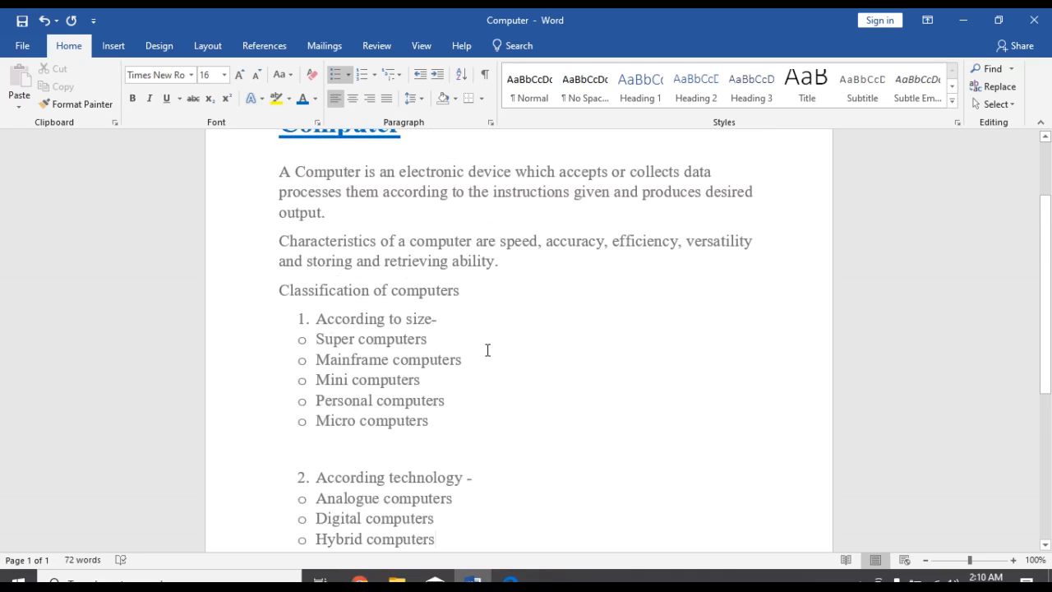
scroll(488, 349, "up", 2)
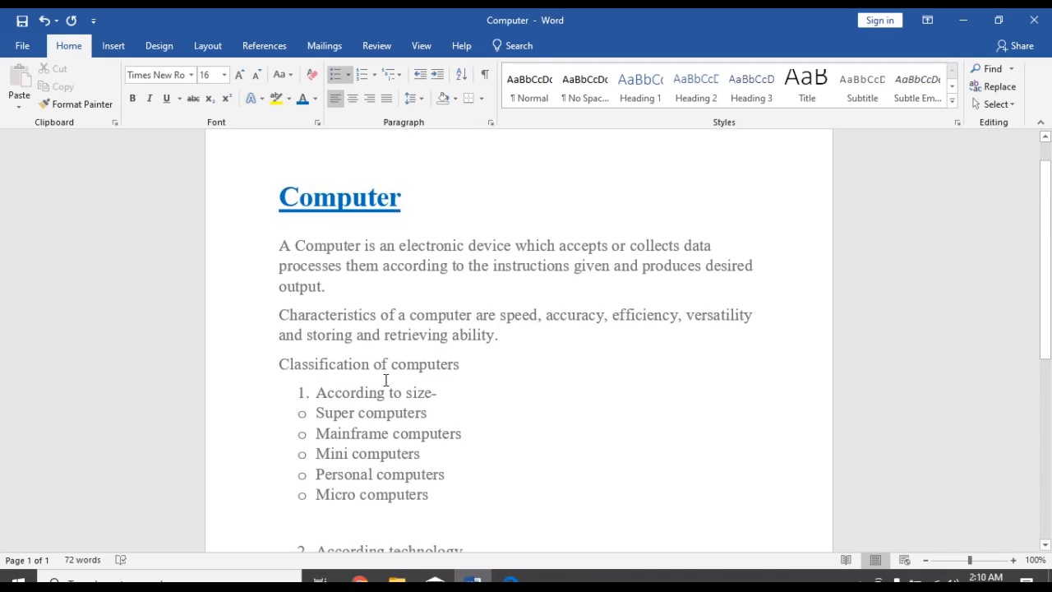
scroll(386, 380, "down", 2)
left_click(317, 320)
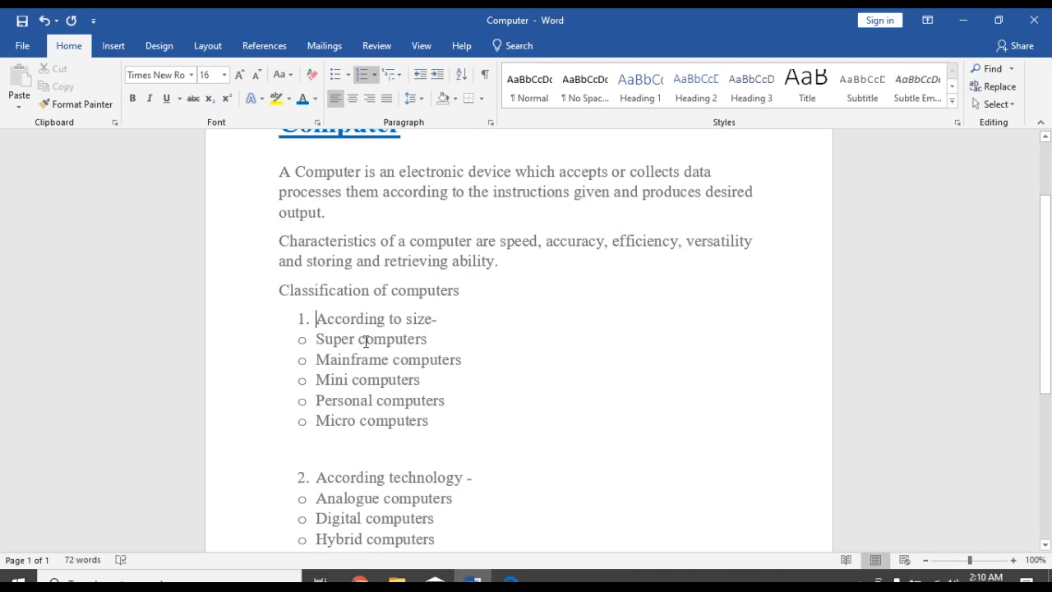
left_click(461, 338)
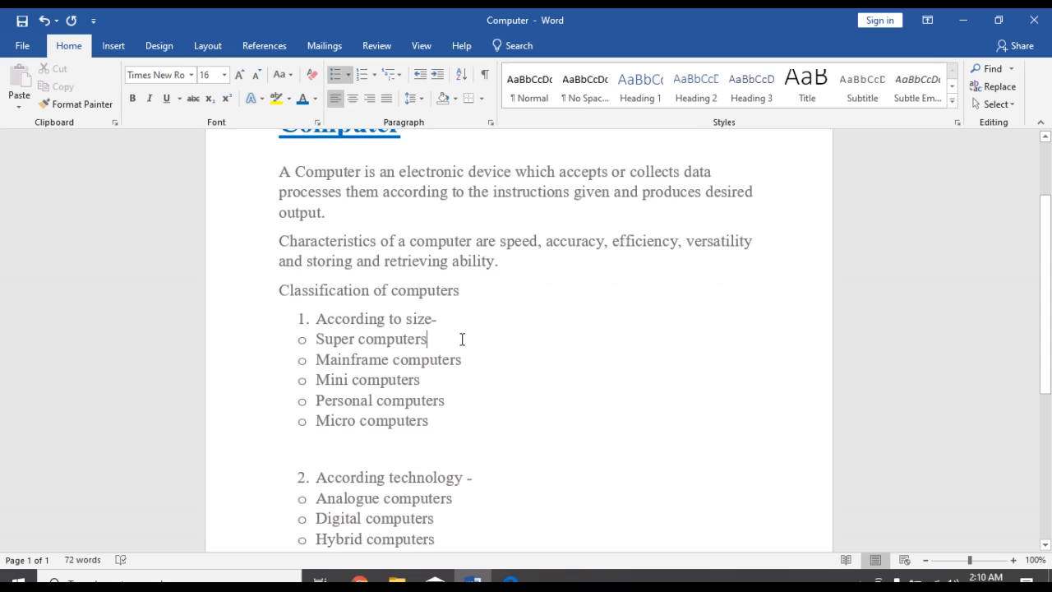